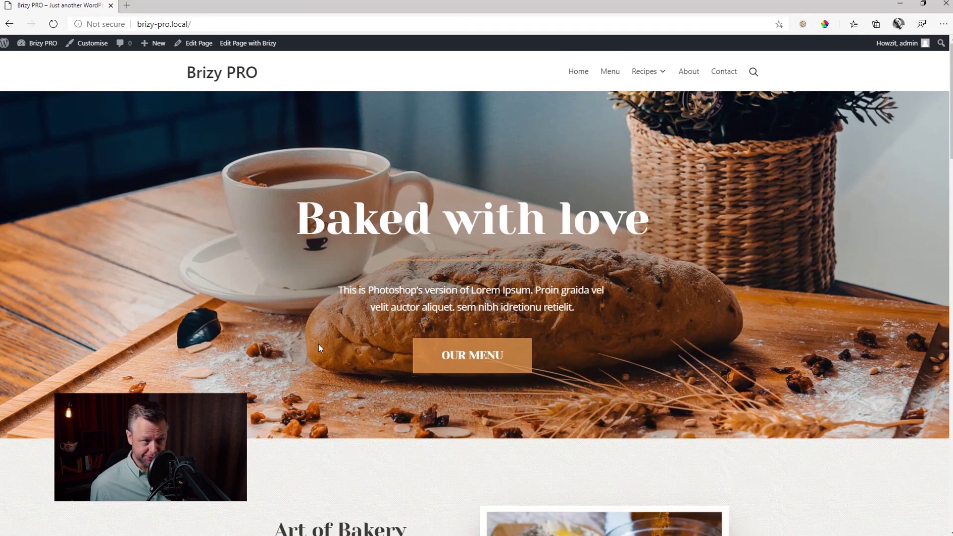
Add a new post titled "Spicy Butternut Soup Deluxe" and publish it
click(32, 46)
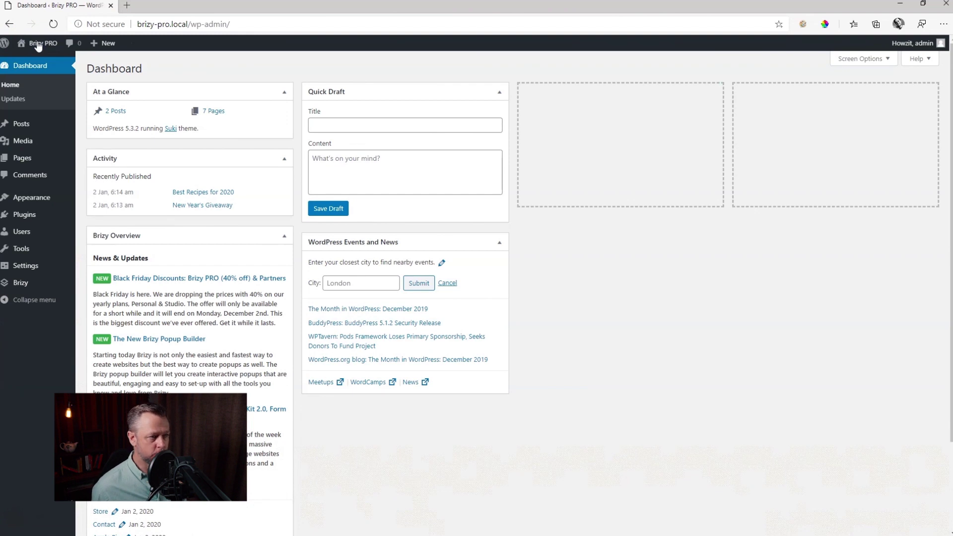
click(22, 127)
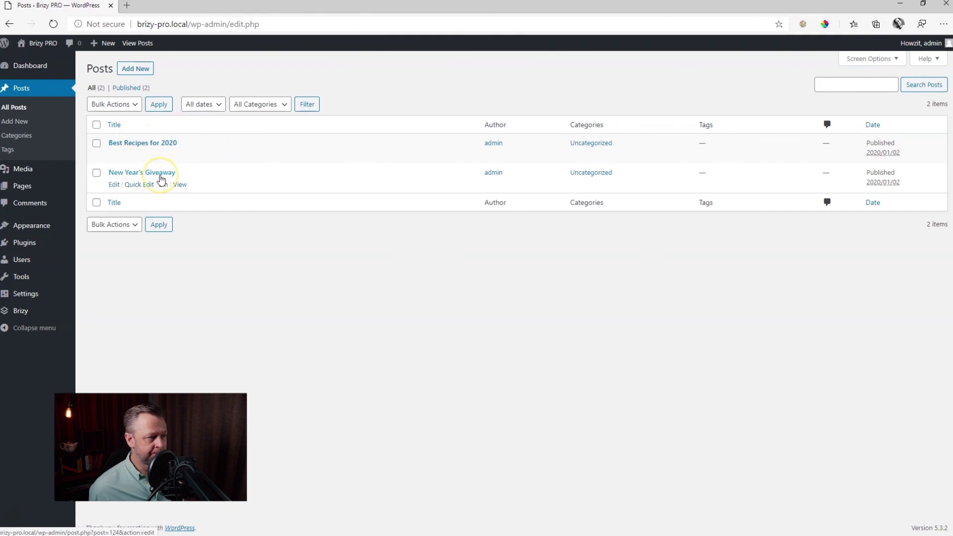
click(139, 74)
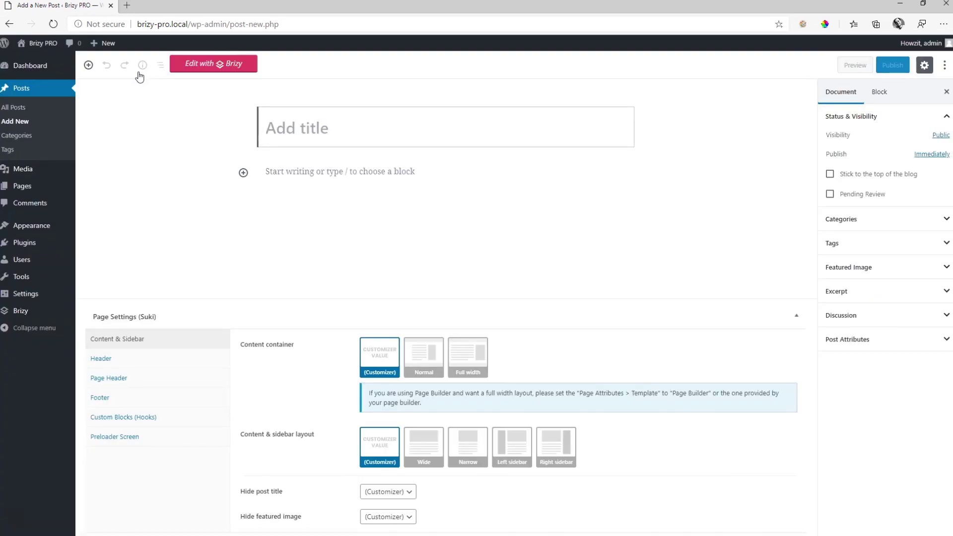
click(333, 132)
text(Sp)
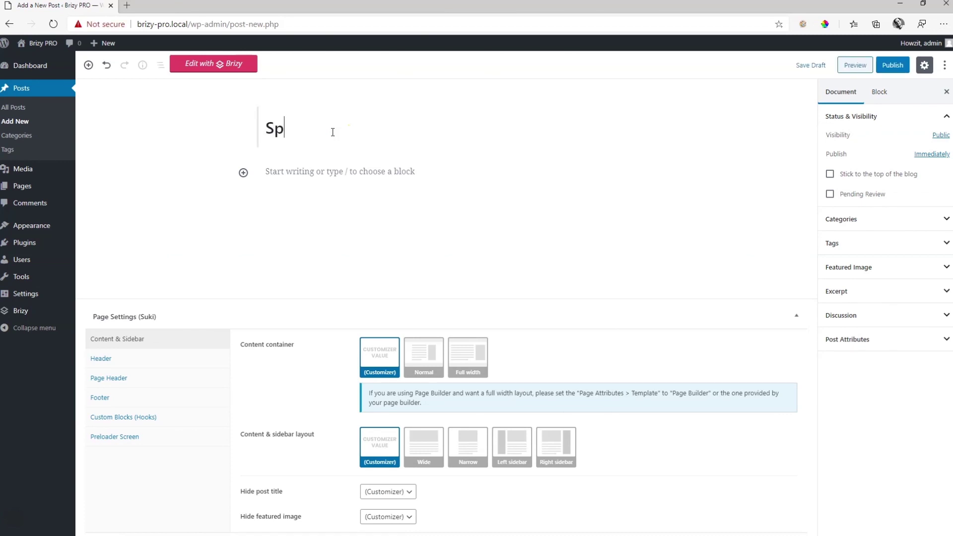
text(icy Buitte)
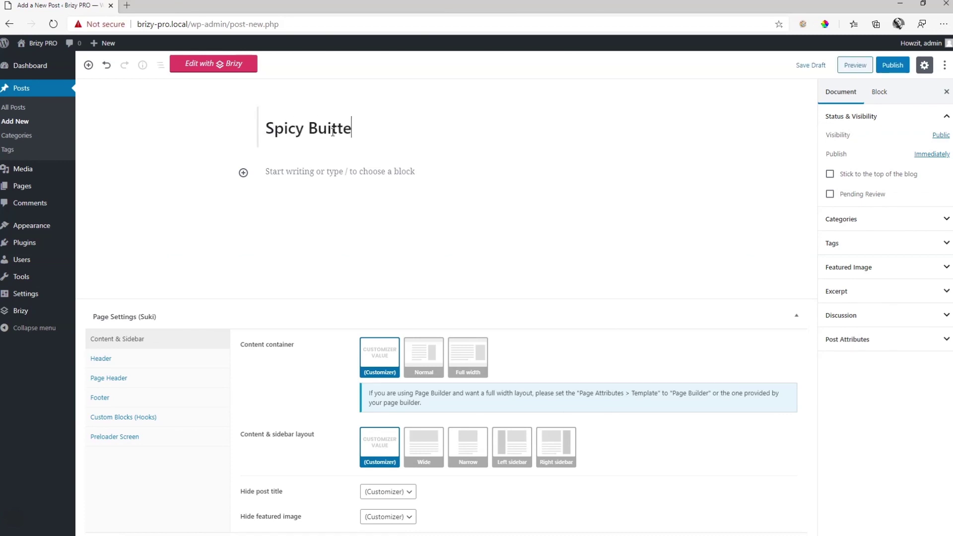
text(rnut Spoup Deluxe)
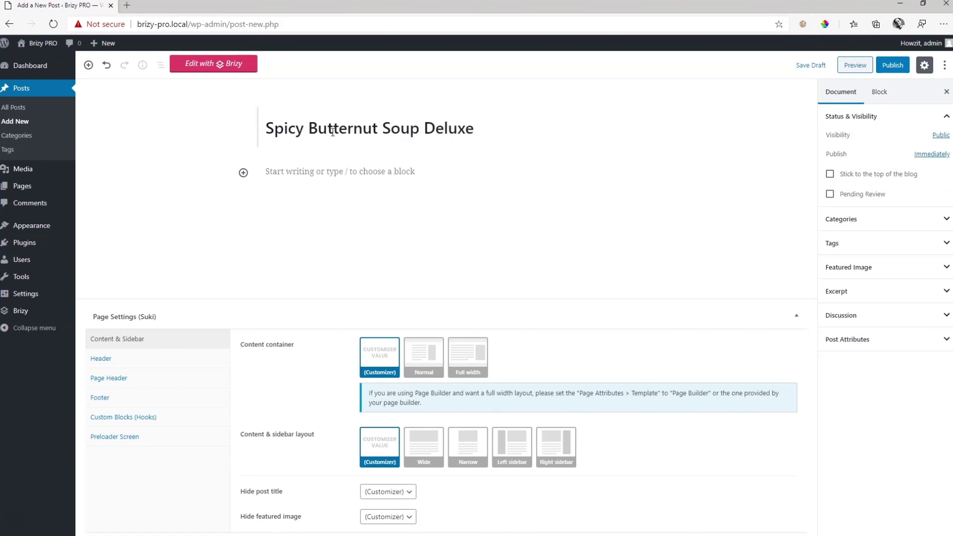
click(901, 67)
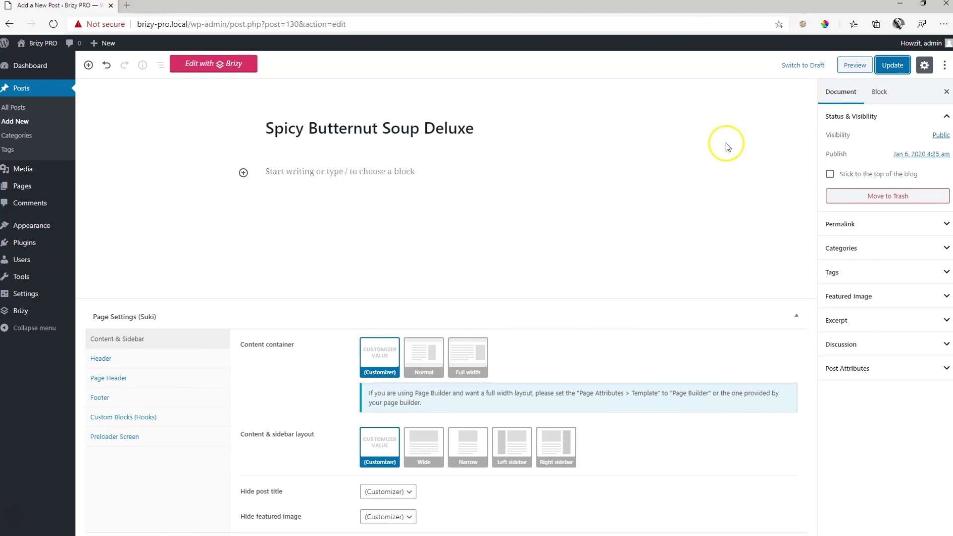
Preview the published post and browse on through the two older posts before closing the preview
click(857, 65)
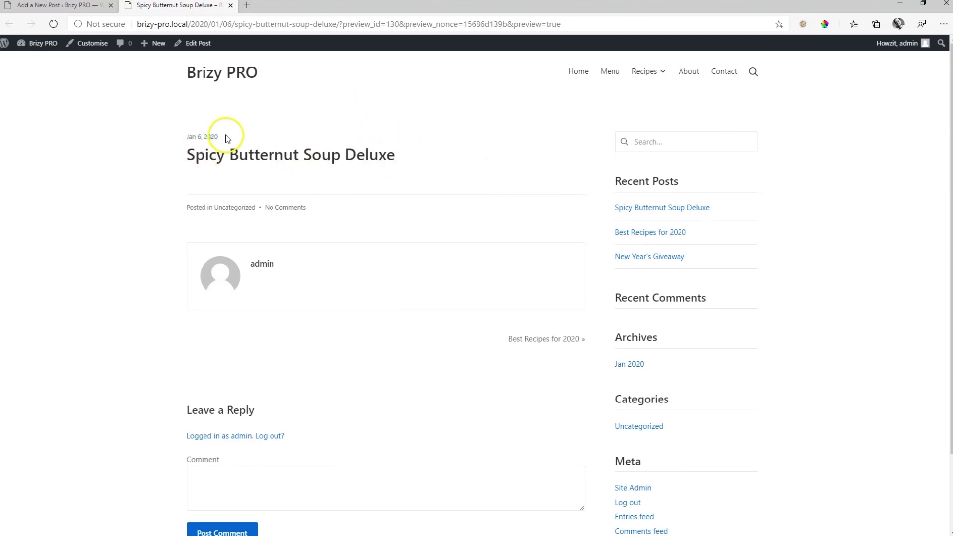
click(542, 343)
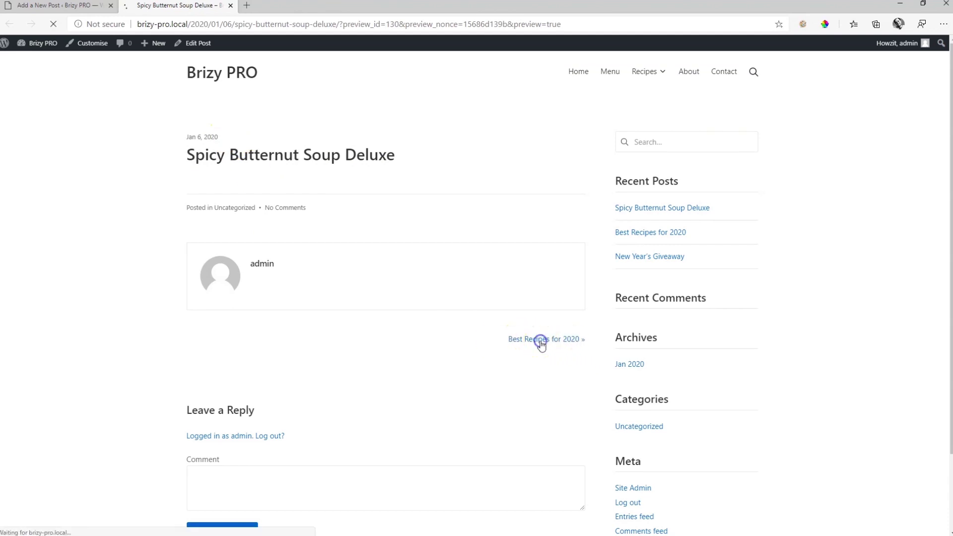
click(538, 340)
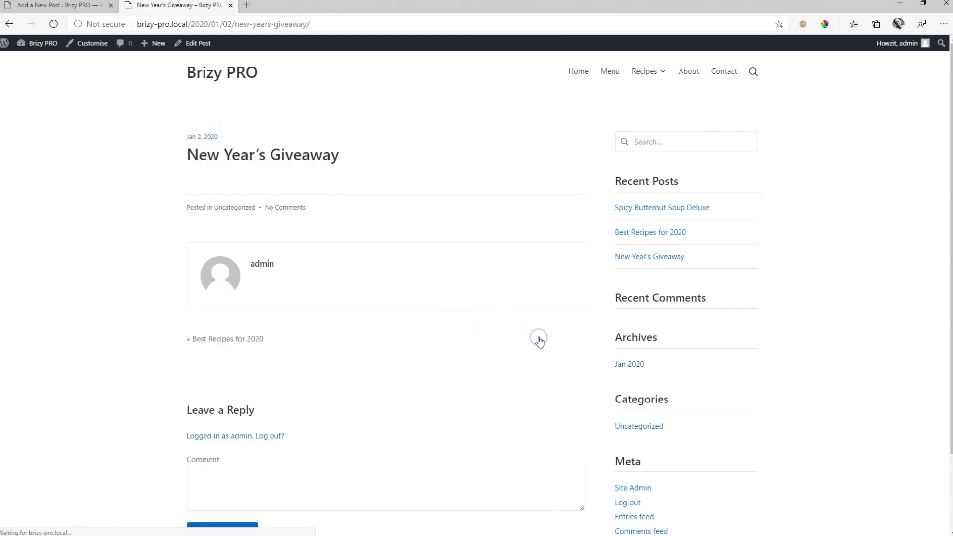
click(230, 5)
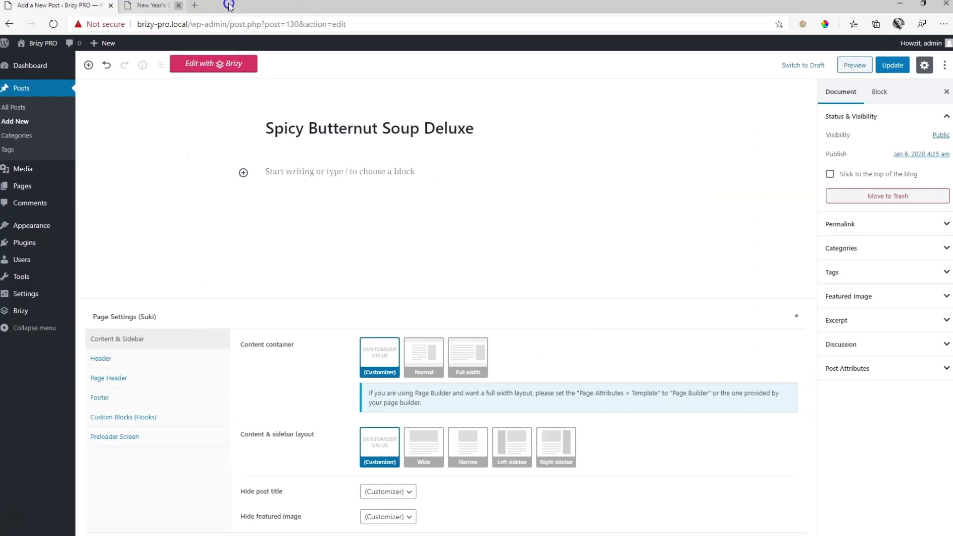
View the live Spicy Butternut Soup Deluxe post from the posts list and examine the date and slug parts of its URL
click(15, 109)
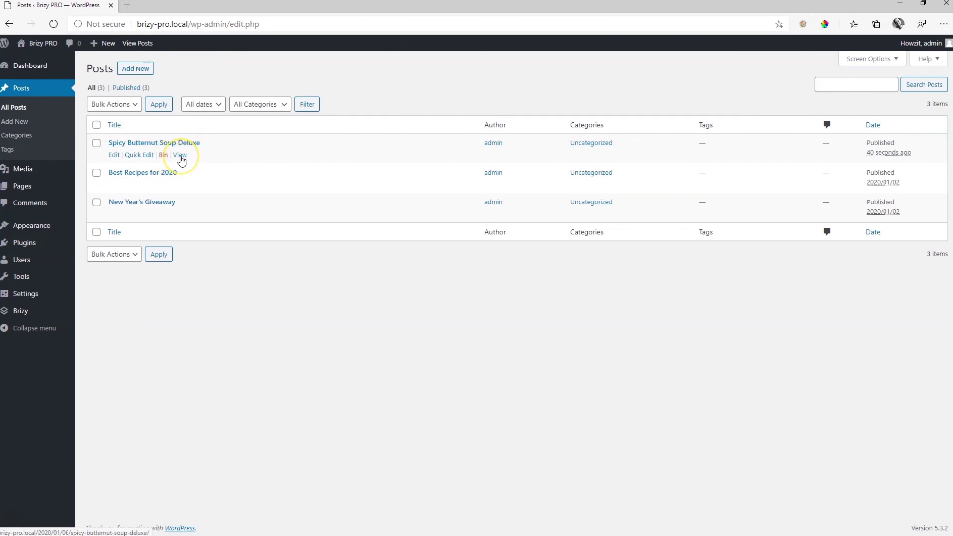
click(180, 155)
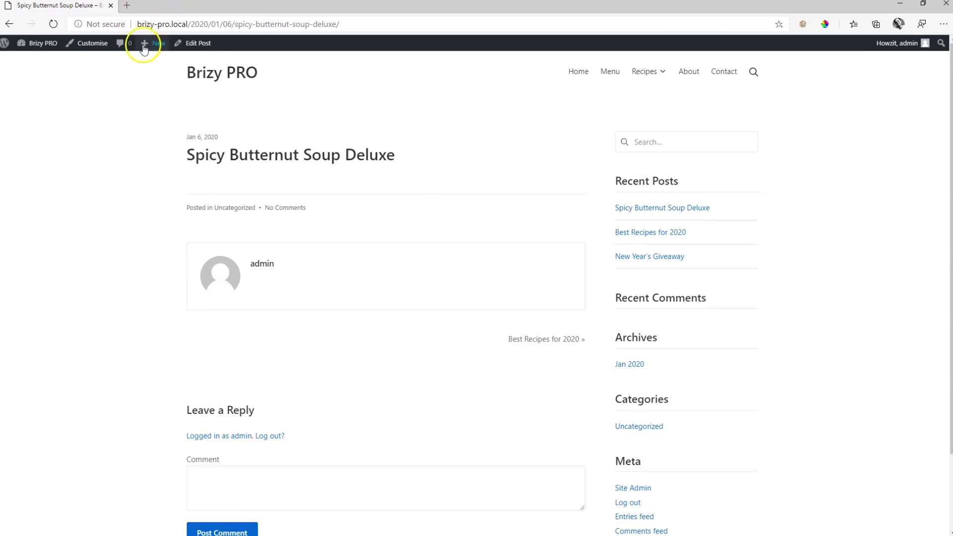
double_click(229, 25)
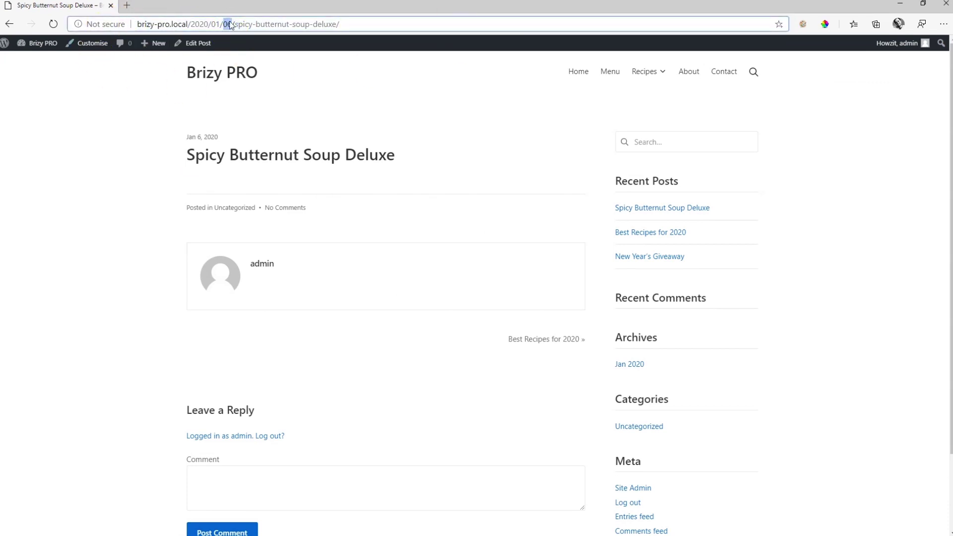
triple_click(230, 24)
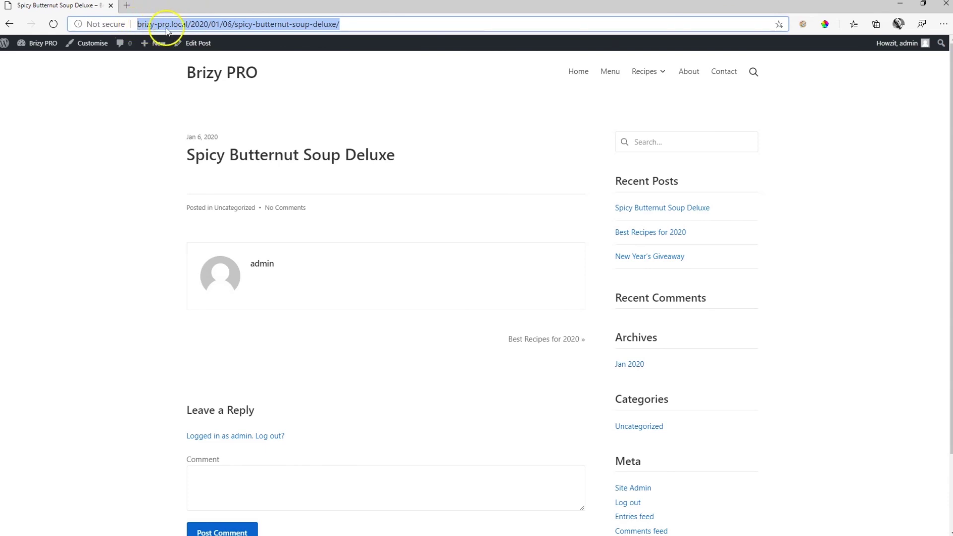
click(235, 24)
drag(235, 24, 349, 24)
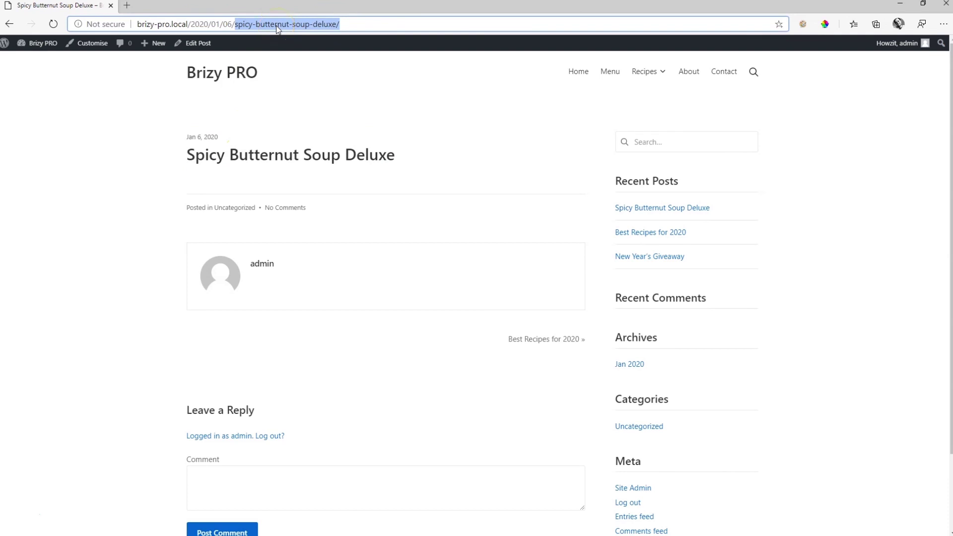
drag(188, 25, 373, 29)
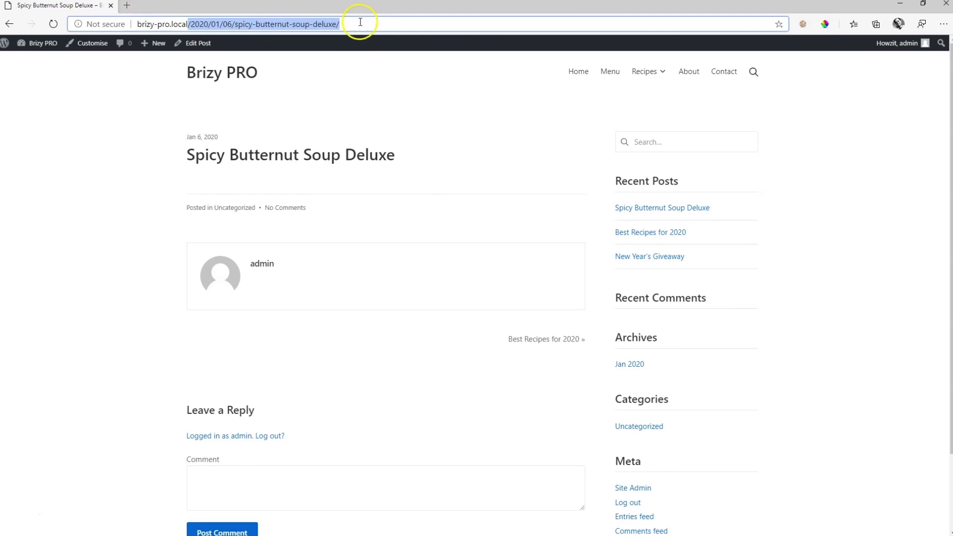
click(257, 25)
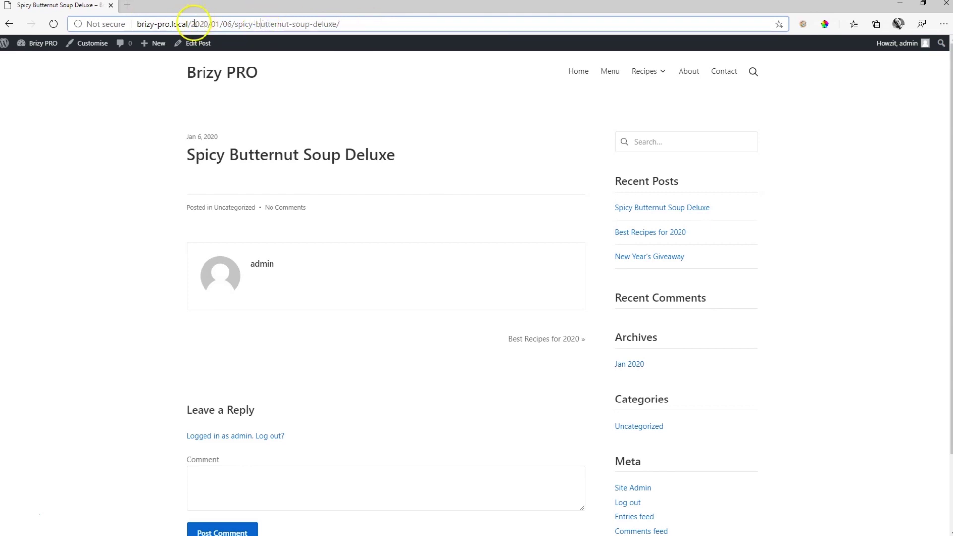
drag(191, 24, 230, 24)
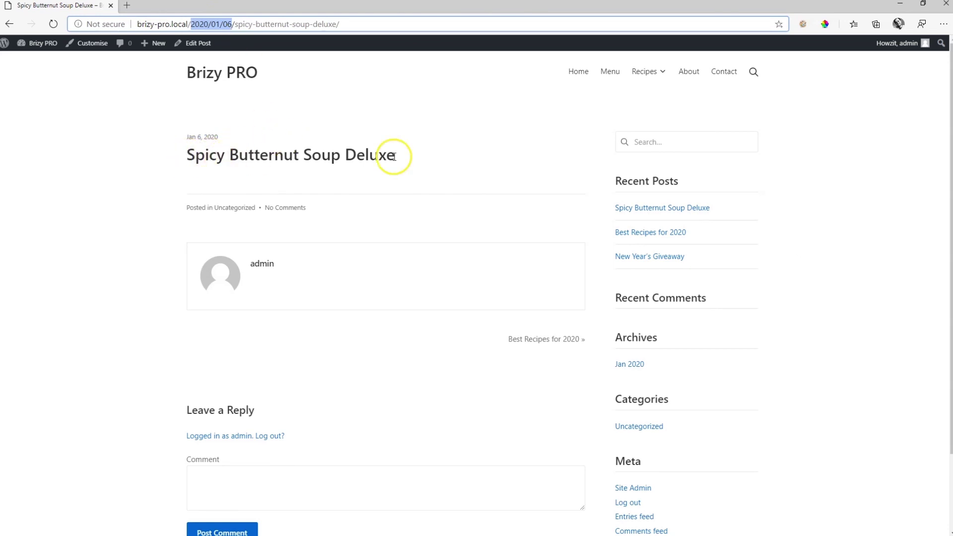
drag(139, 25, 358, 25)
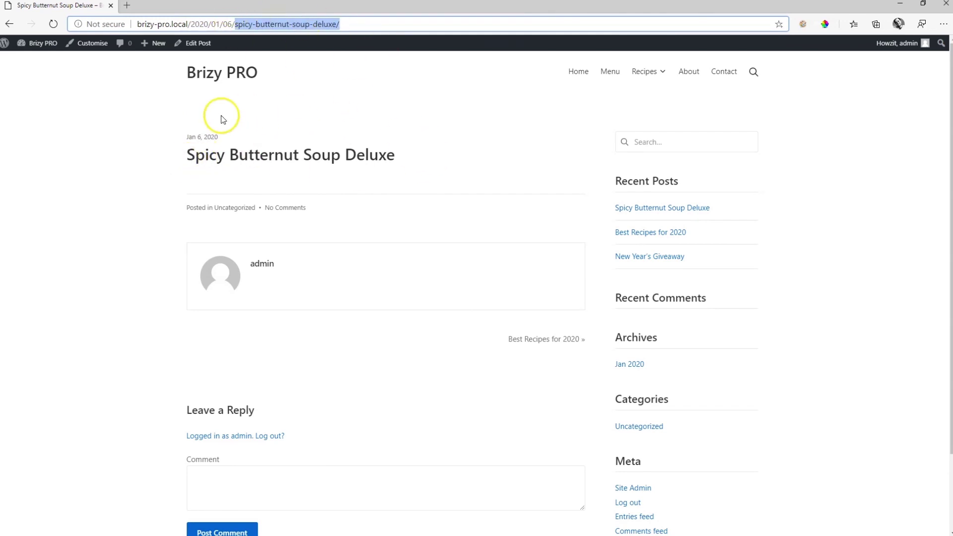
Visit the Best Recipes for 2020 and New Year's Giveaway posts and examine the structure of their URLs
click(543, 340)
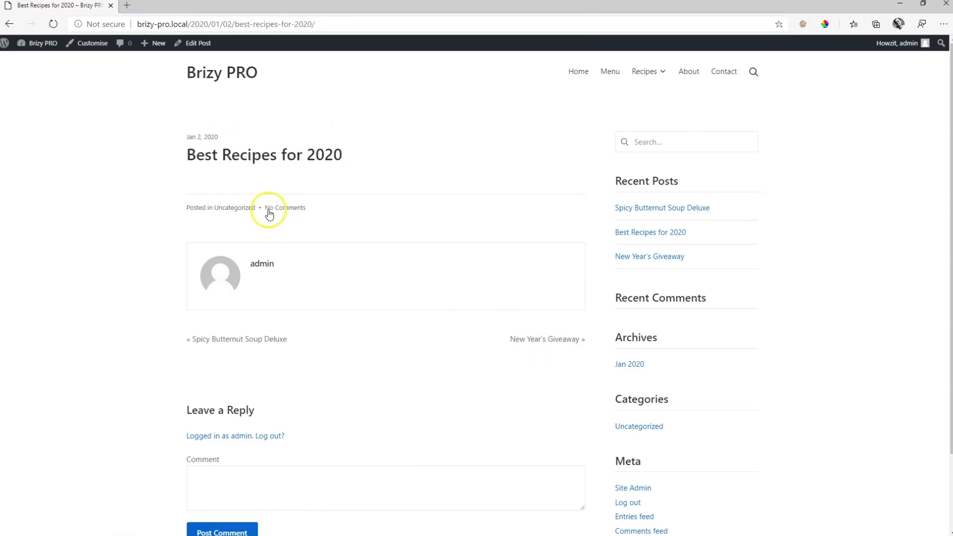
click(234, 25)
drag(236, 24, 331, 24)
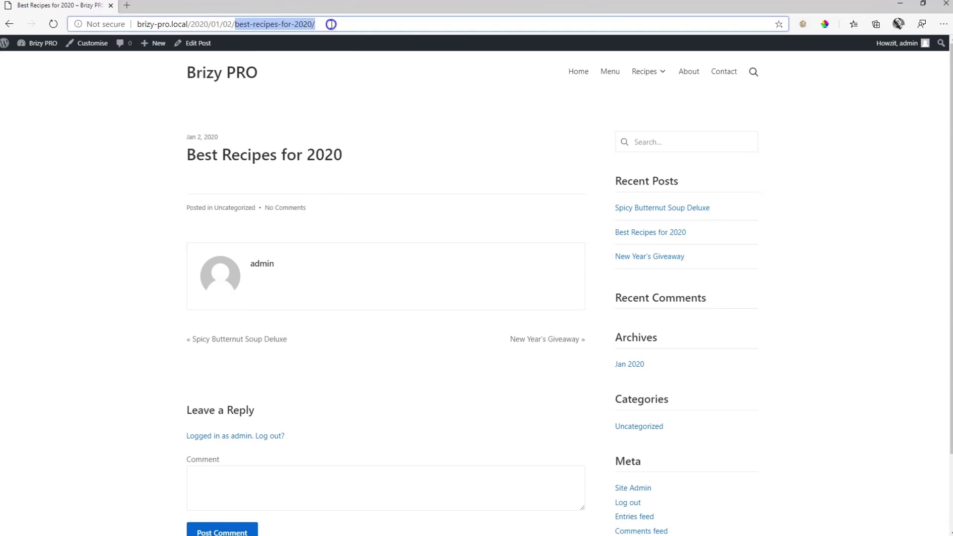
click(538, 340)
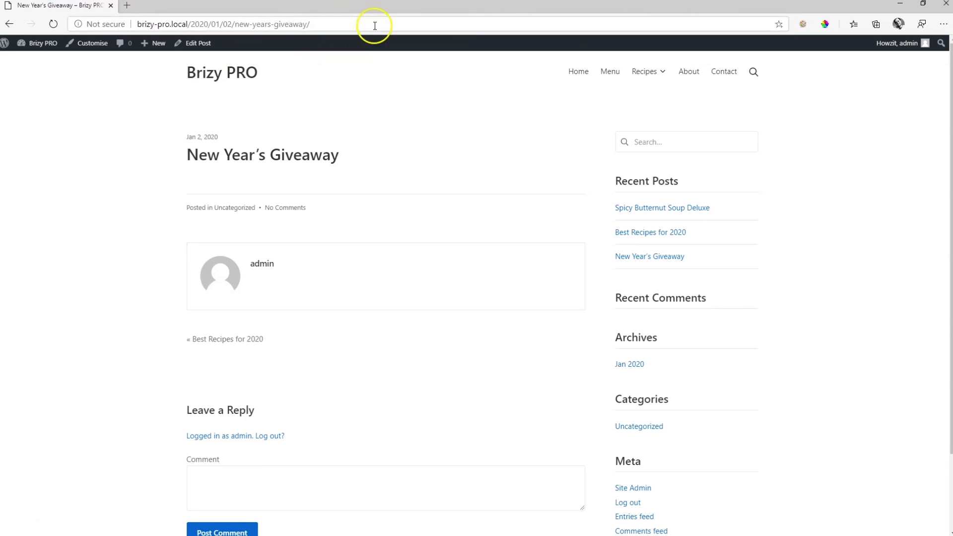
drag(192, 24, 309, 24)
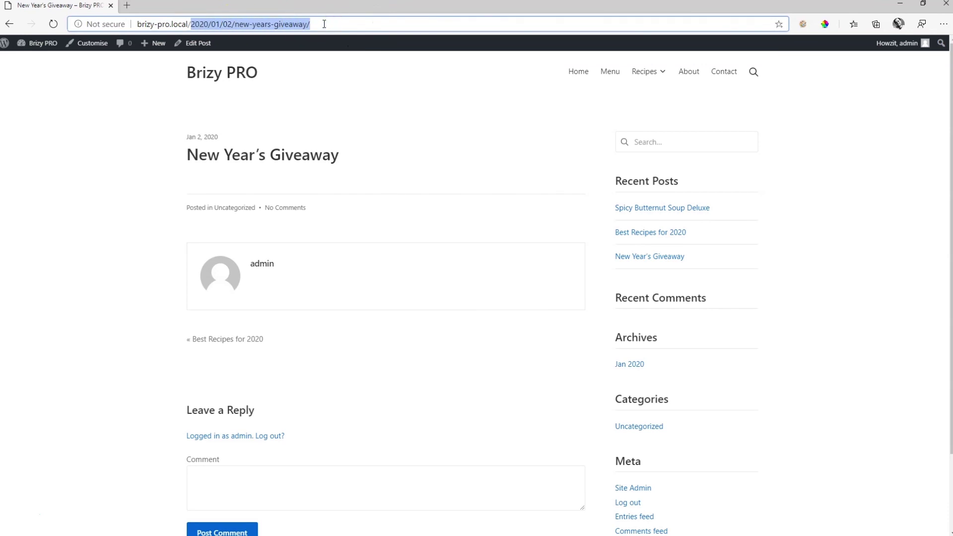
Open the Spicy Butternut Soup Deluxe post for editing, dismiss the autosave notice and examine its permalink slug and full URL
click(47, 47)
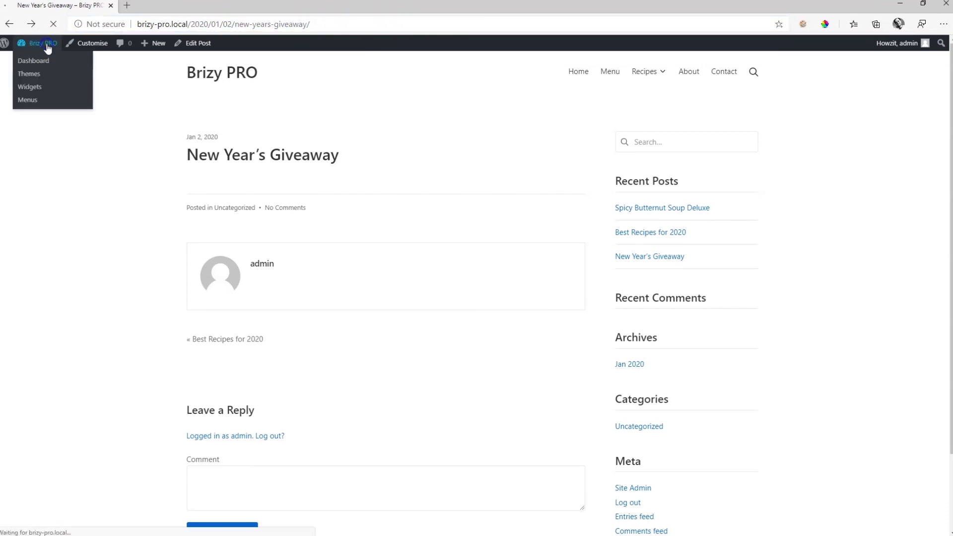
click(23, 129)
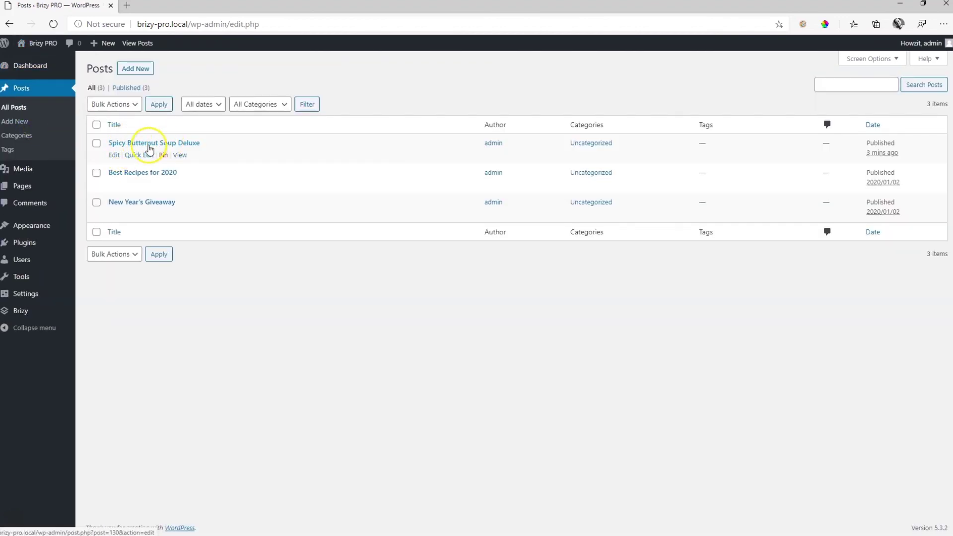
click(166, 145)
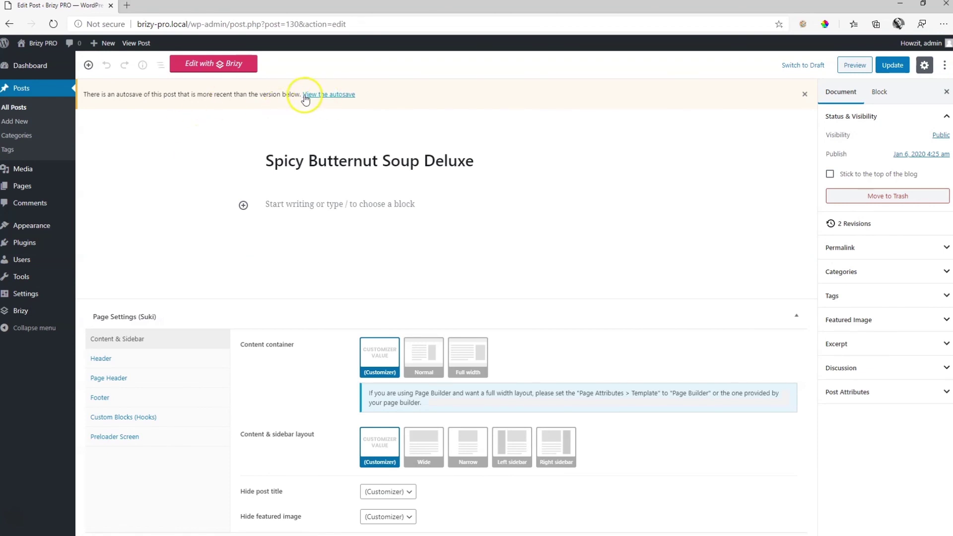
click(806, 95)
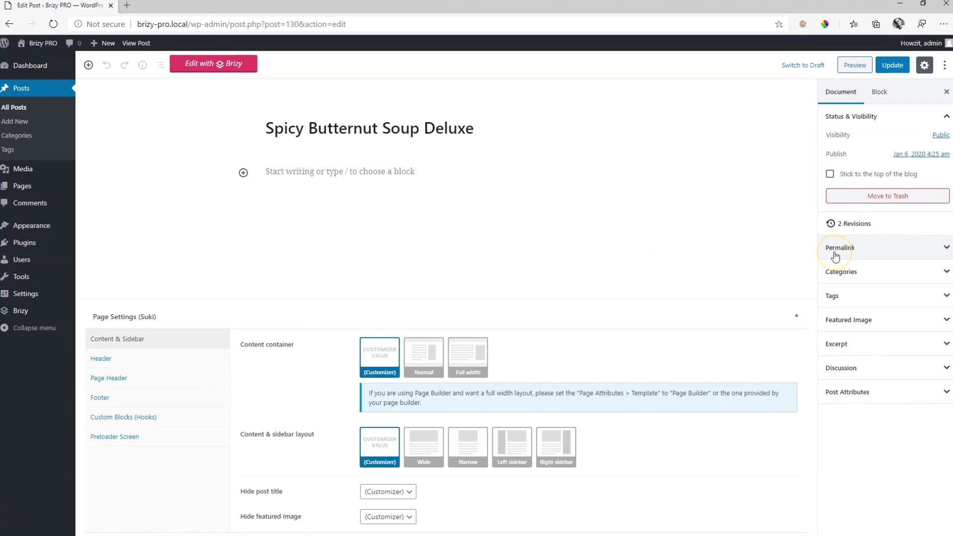
click(885, 248)
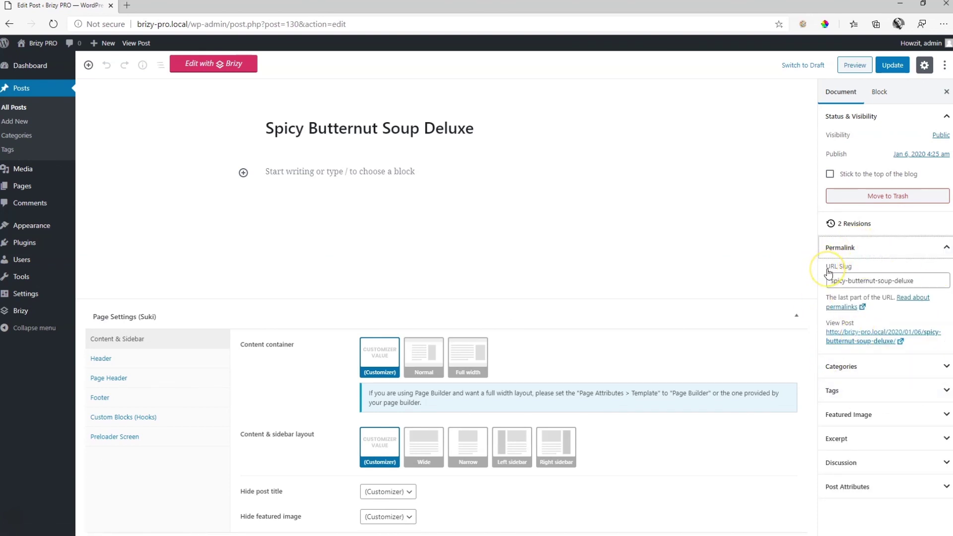
click(847, 283)
click(856, 337)
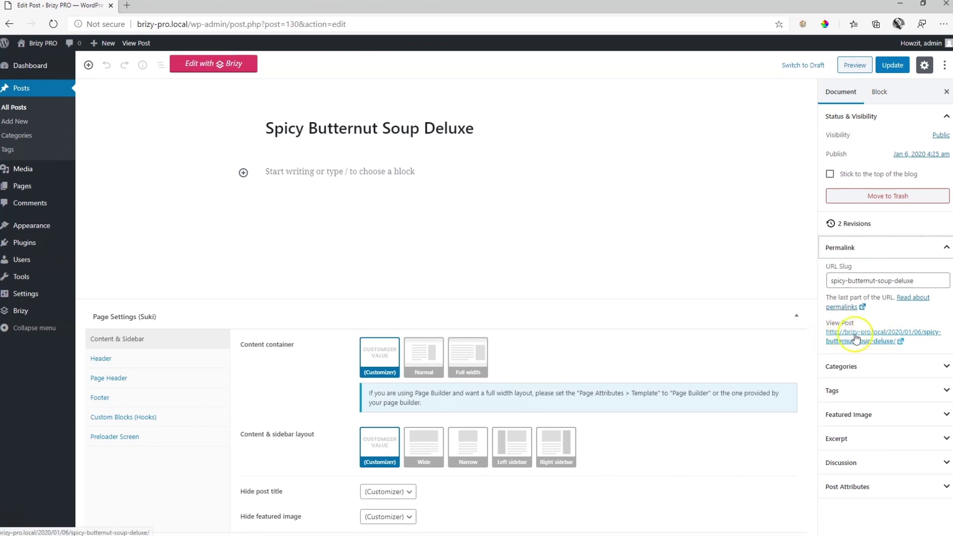
click(912, 341)
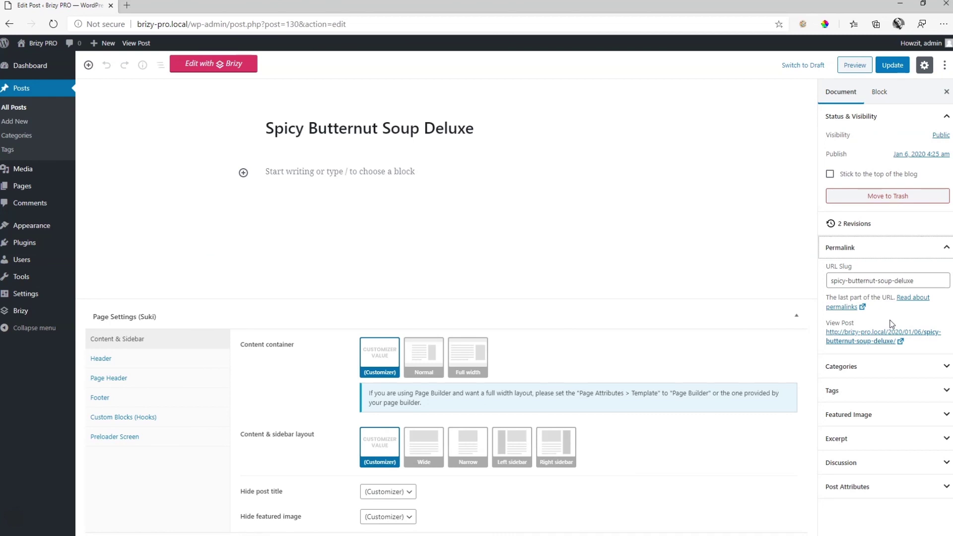
Change the site's permalink structure from Day and name to Post name and save the permalink settings
mouse_move(29, 296)
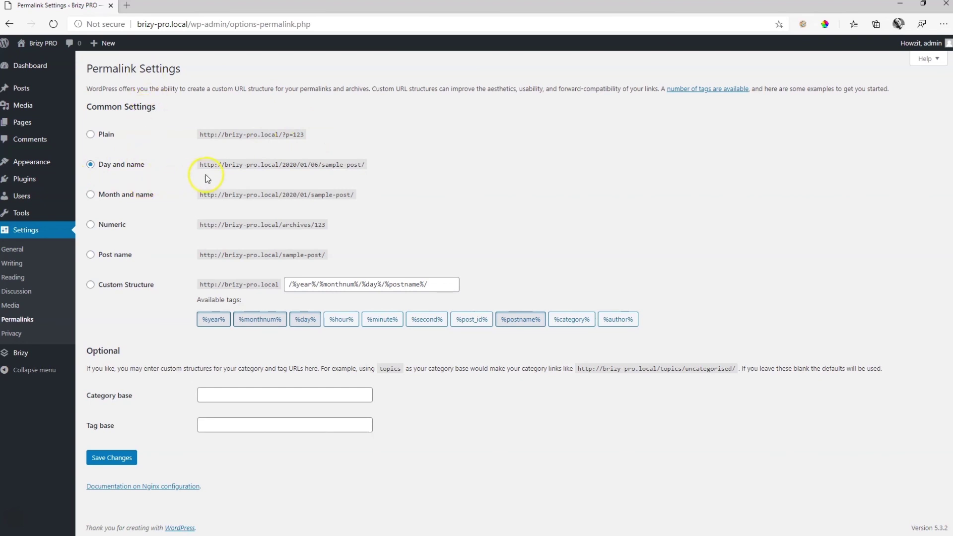
drag(282, 164, 366, 168)
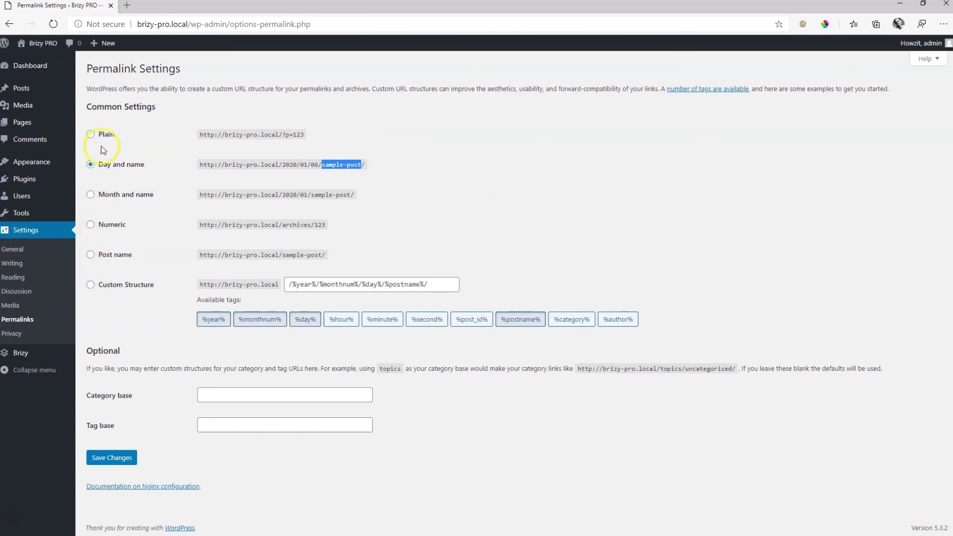
click(90, 256)
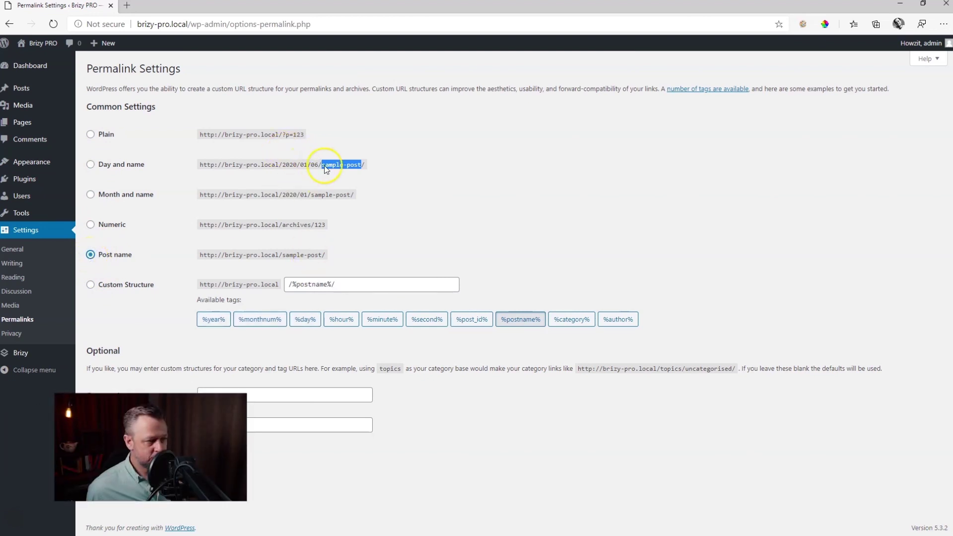
drag(282, 254, 323, 254)
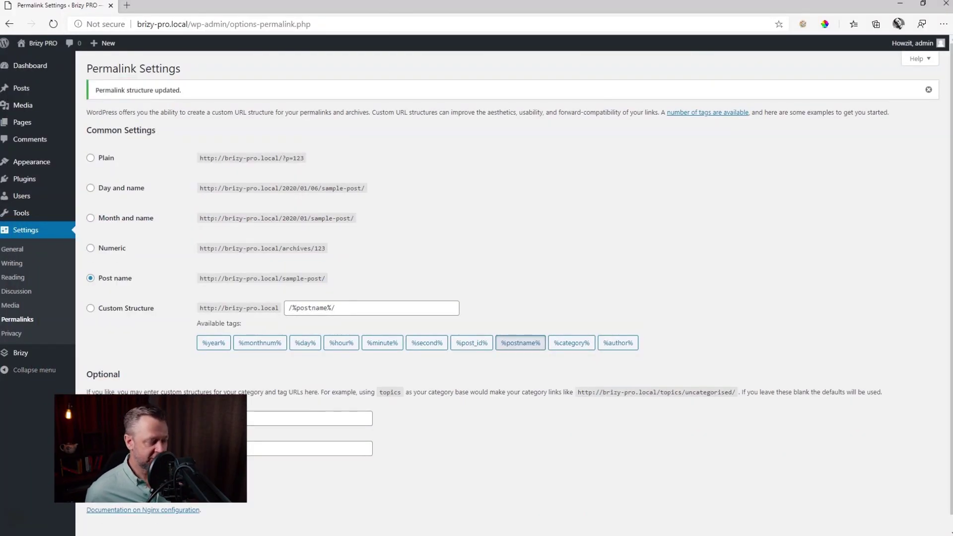
View the live Spicy Butternut Soup Deluxe post from the posts list and examine its URL under the Post name structure
click(22, 90)
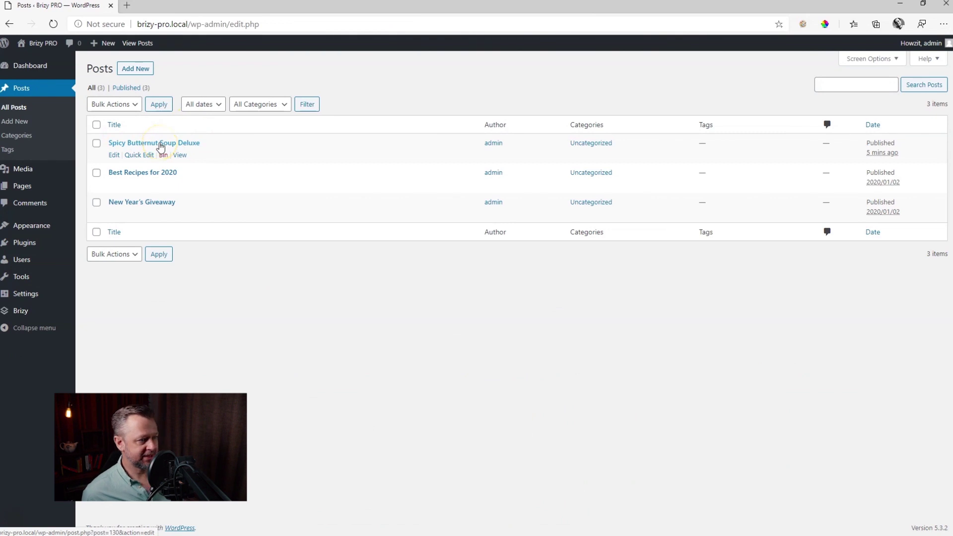
click(180, 155)
click(220, 79)
click(149, 24)
drag(191, 24, 304, 24)
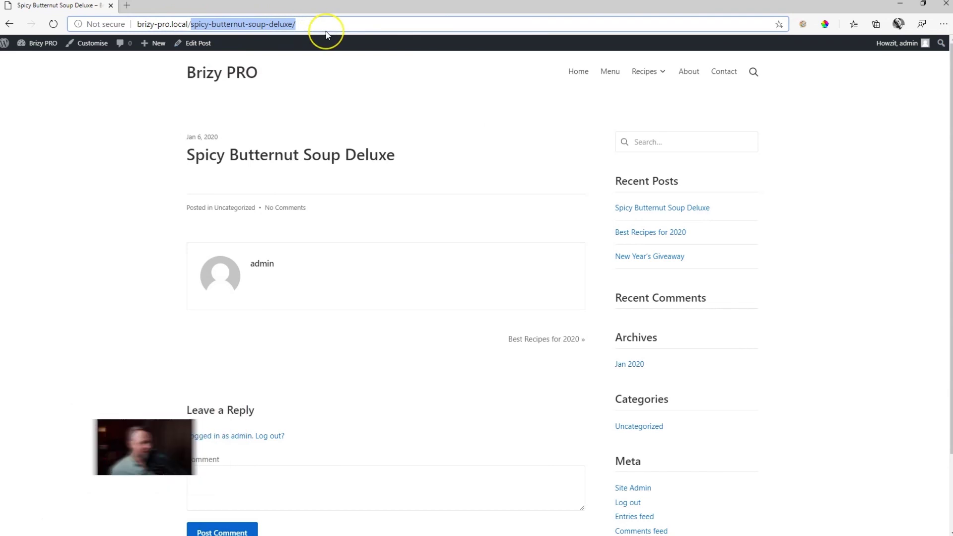
click(274, 72)
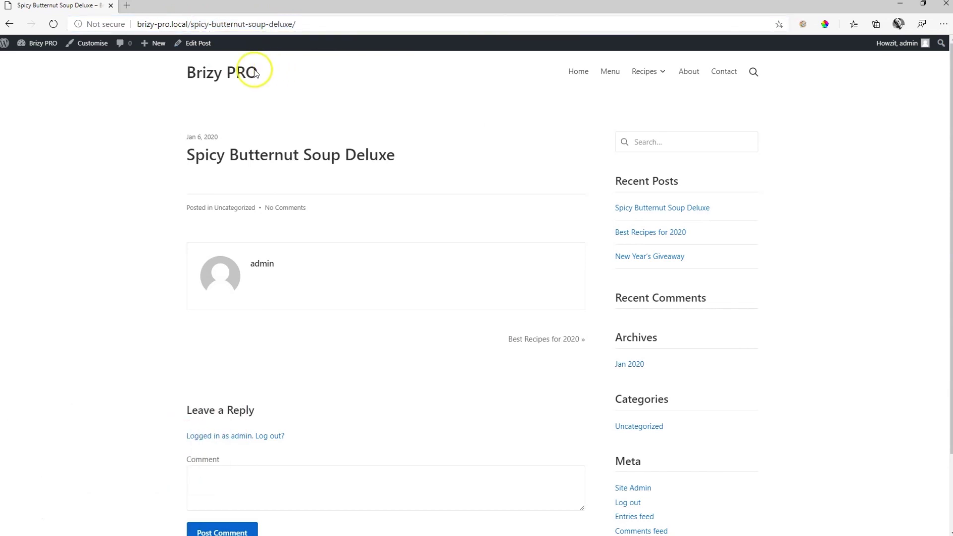
Edit the Spicy Butternut Soup Deluxe post, set its URL slug to butternut-soup and update the post
mouse_move(38, 50)
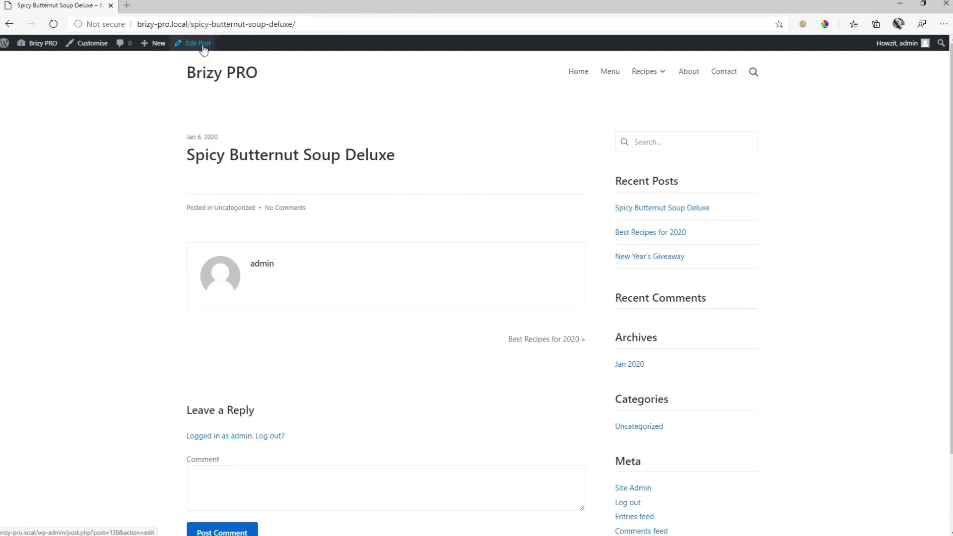
click(203, 47)
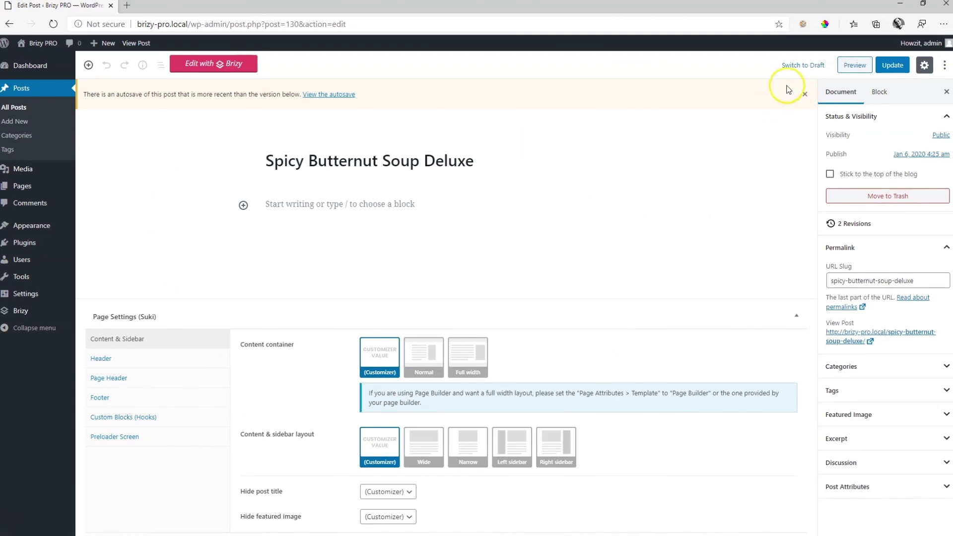
click(805, 96)
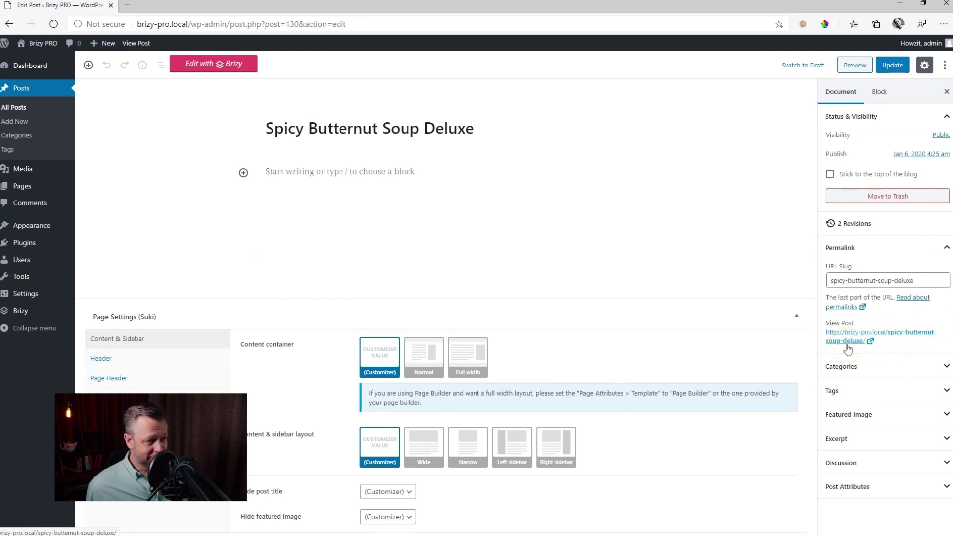
drag(916, 281, 815, 290)
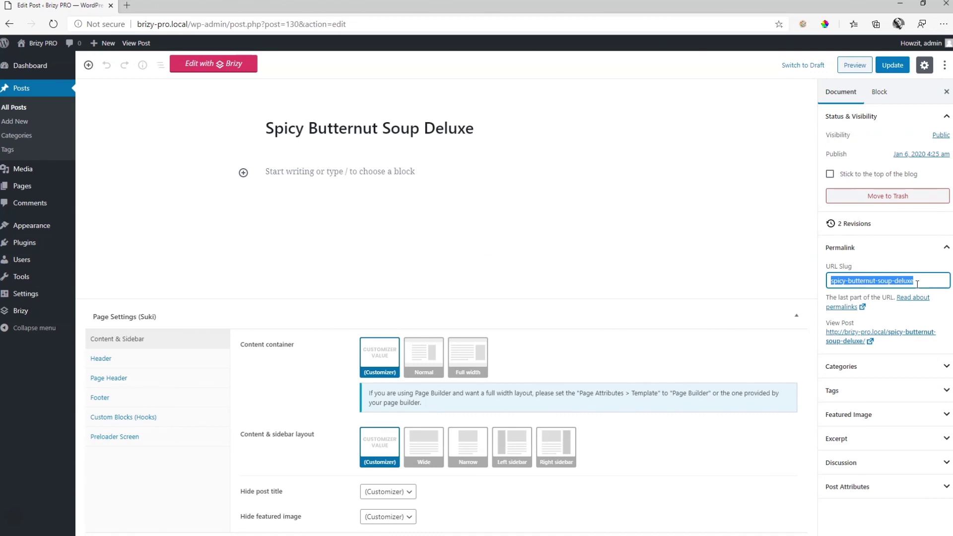
text(bu)
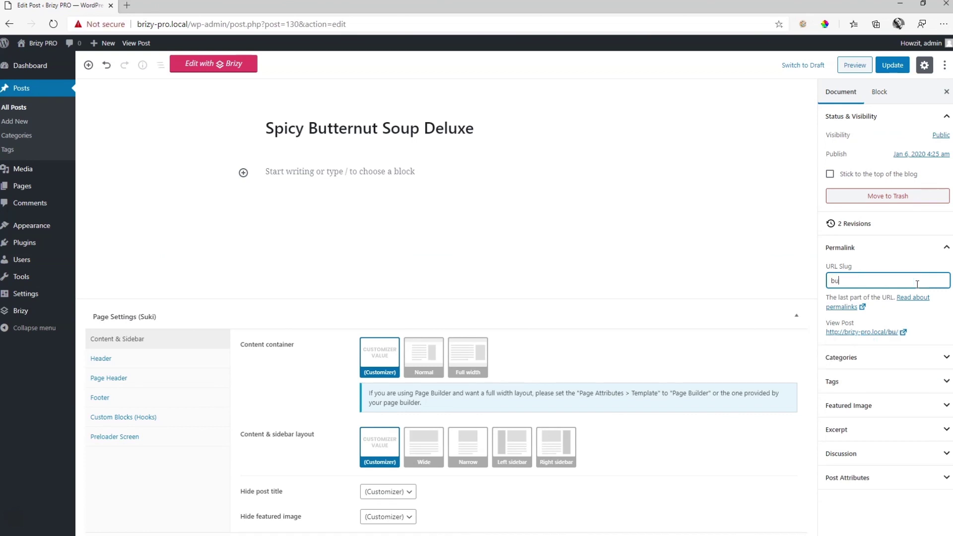
text(tternut-soup)
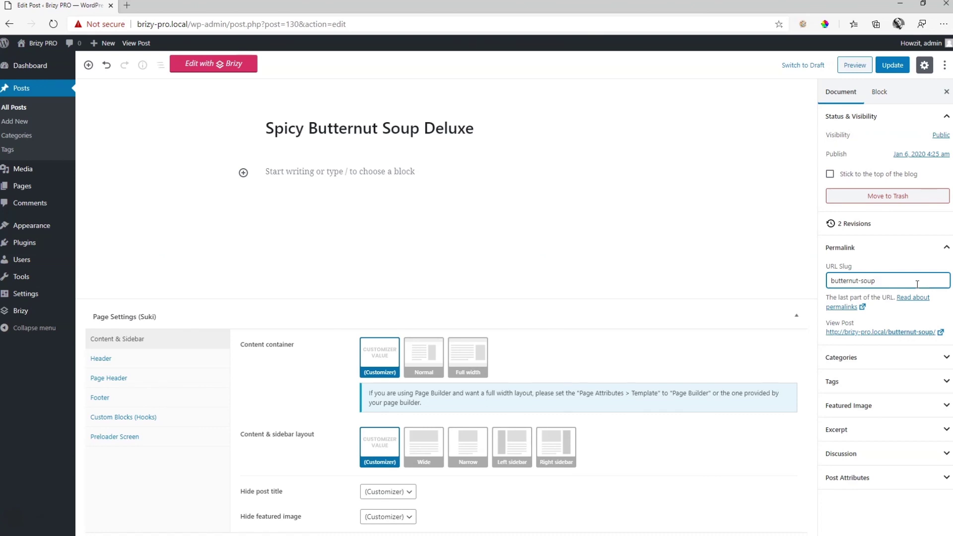
click(875, 69)
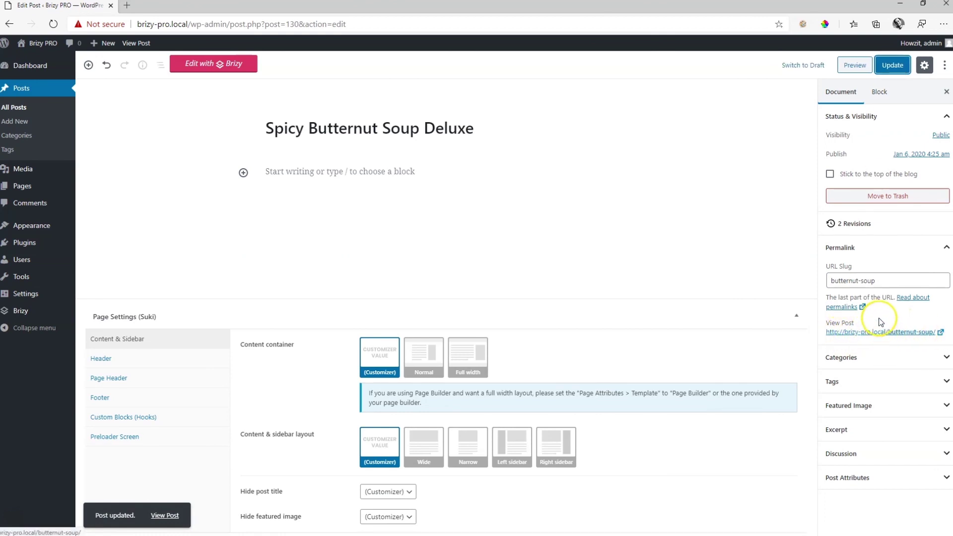
View the updated live post through its permalink and examine the shortened URL
click(942, 334)
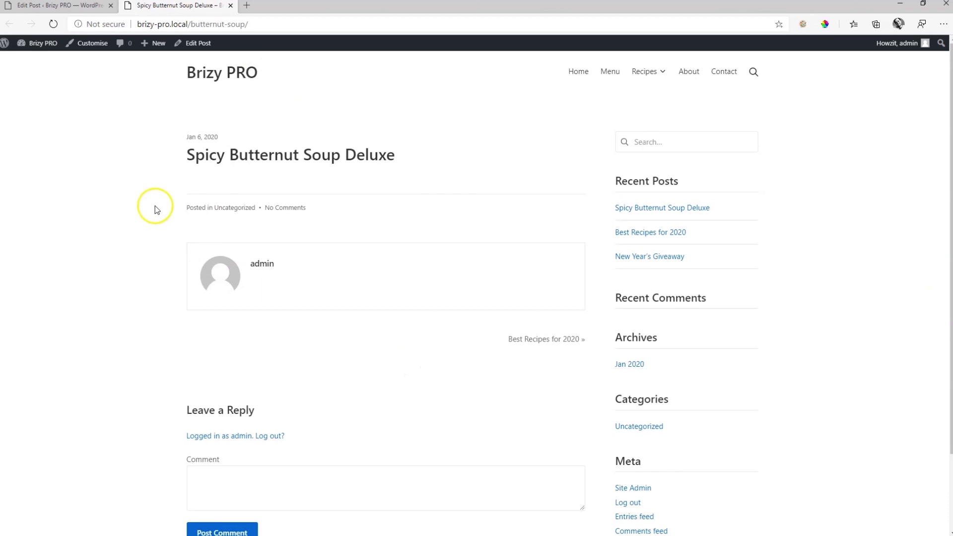
click(144, 23)
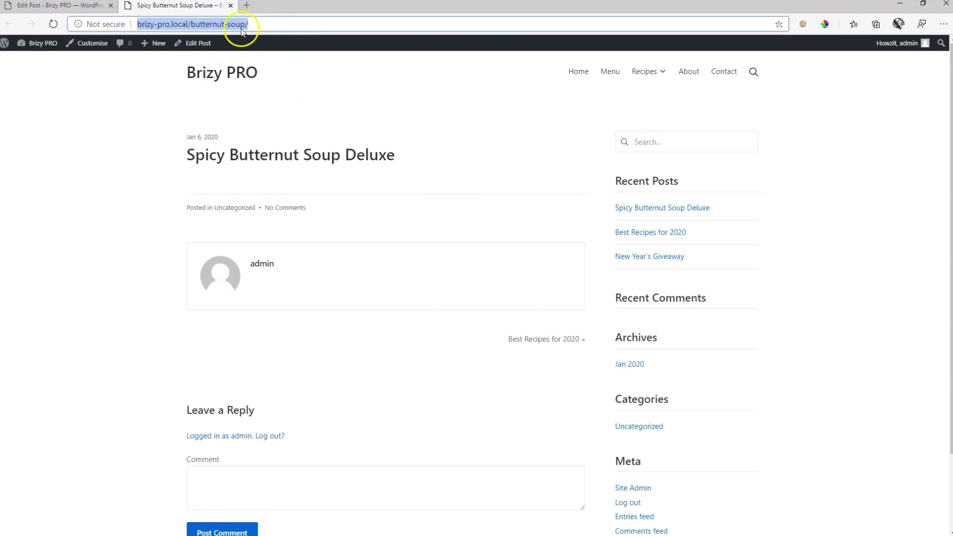